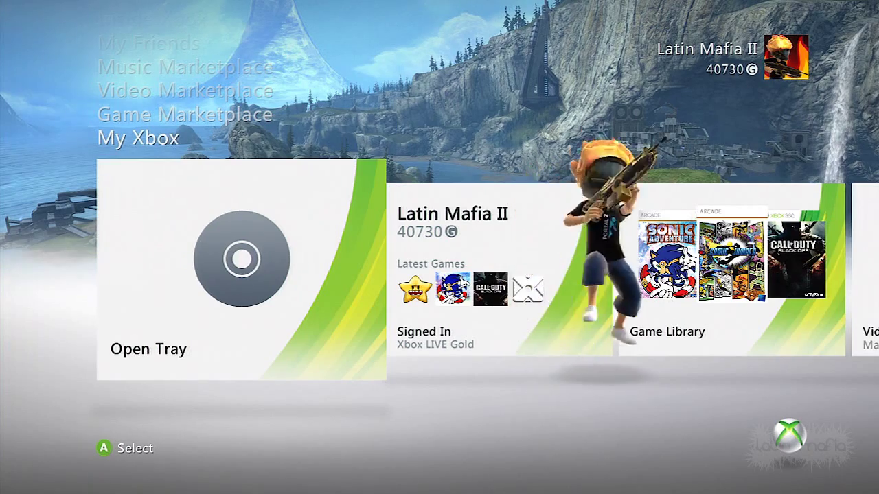
# Navigate System Settings > Console Settings > Display > HDTV Settings to list output resolutions
pyautogui.press('Right')
pyautogui.press('Right')
pyautogui.press('Right')
pyautogui.press('Right')
pyautogui.press('Right')
pyautogui.press('Right')
pyautogui.press('Right')
pyautogui.press('Right')
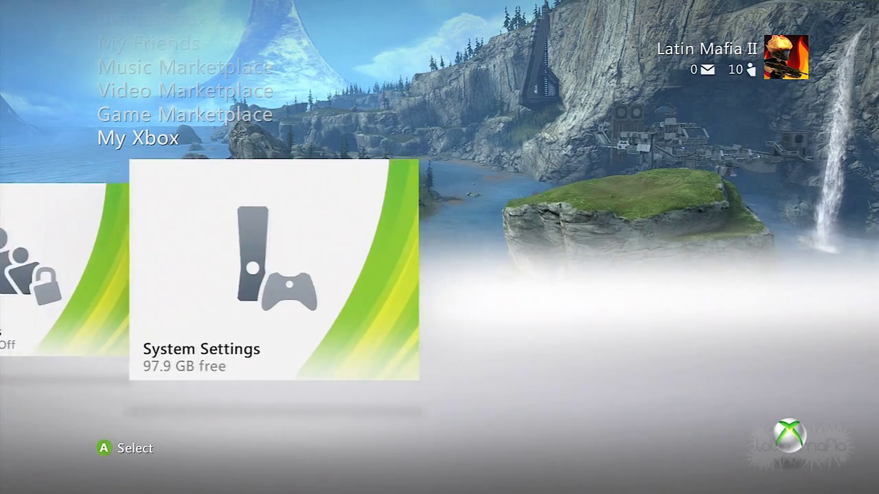
pyautogui.press('Return')
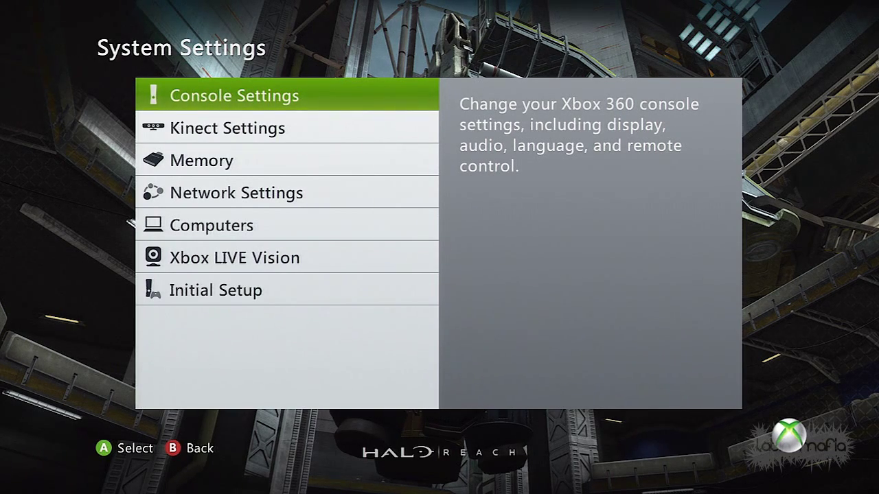
pyautogui.press('Return')
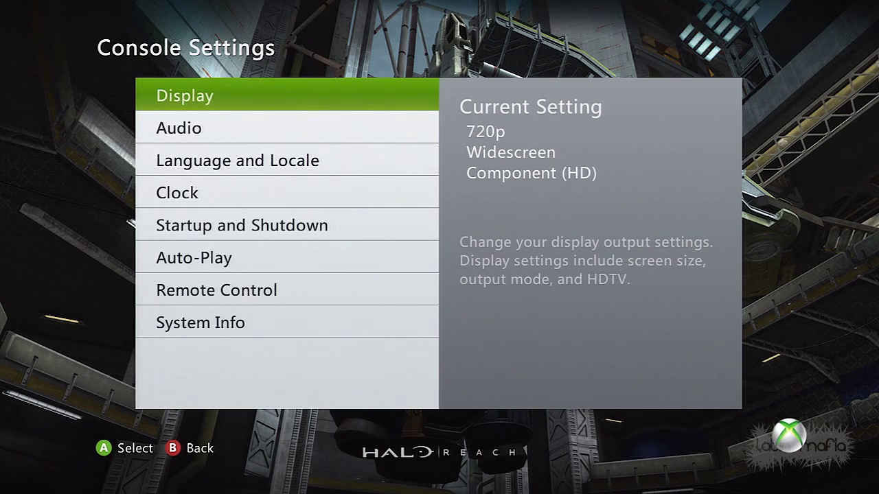
pyautogui.press('Return')
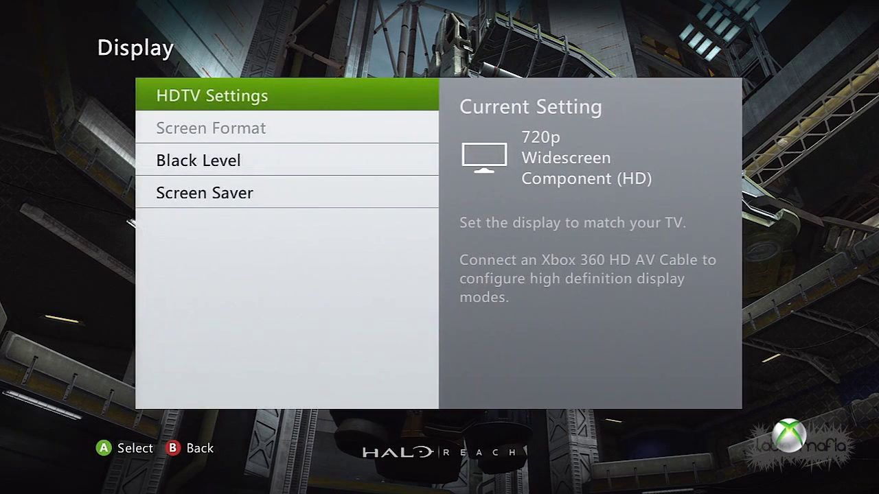
pyautogui.press('Return')
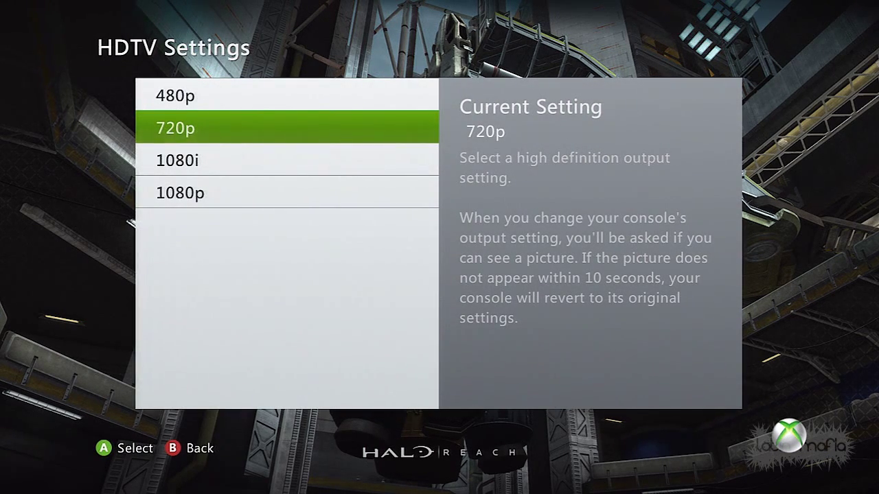
# Browse the 1080i and 1080p options, then select 720p as the HDTV output resolution
pyautogui.press('Down')
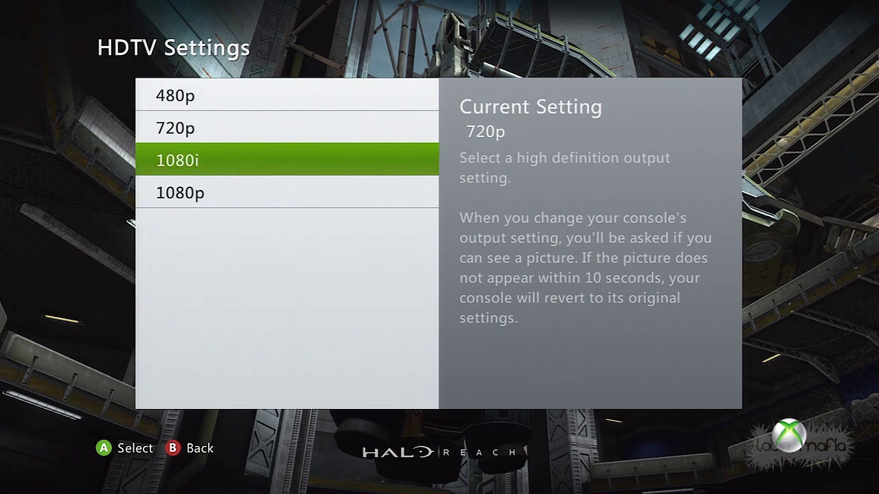
pyautogui.press('Up')
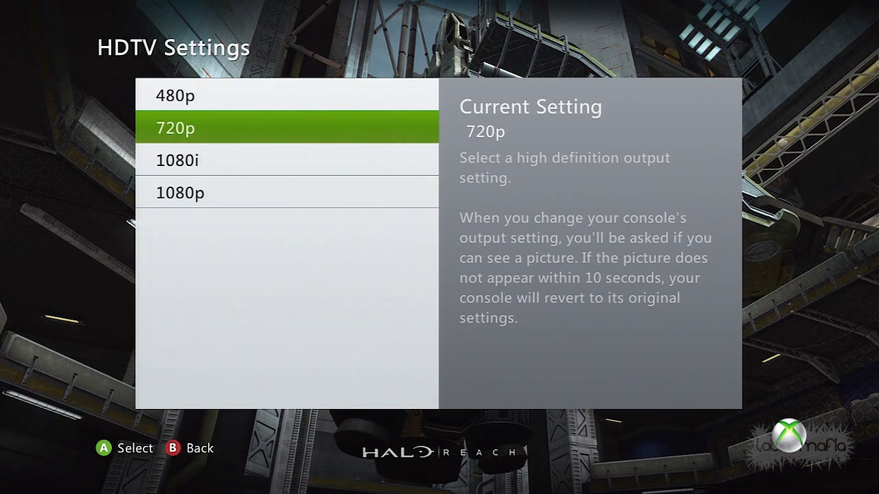
pyautogui.press('Down')
pyautogui.press('Down')
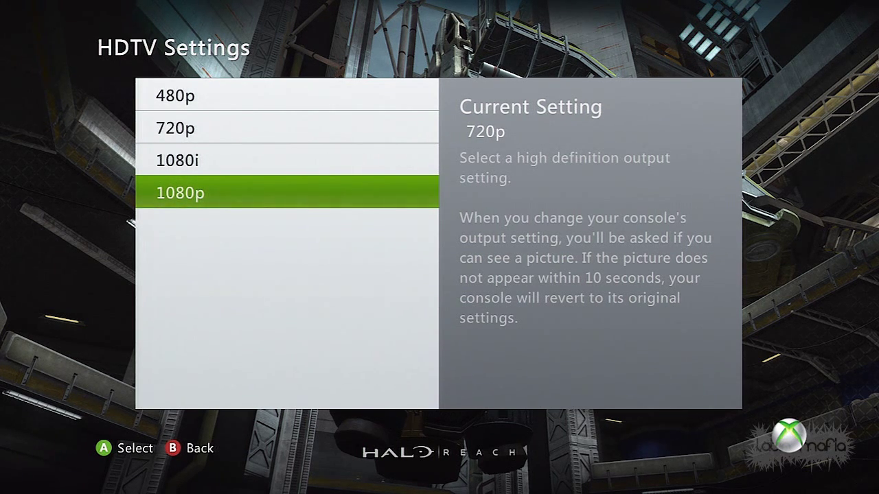
pyautogui.press('Up')
pyautogui.press('Up')
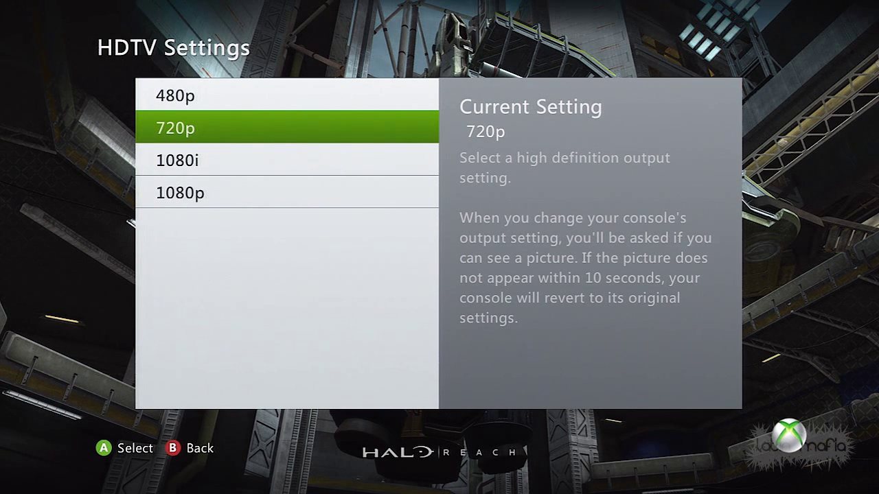
pyautogui.press('Return')
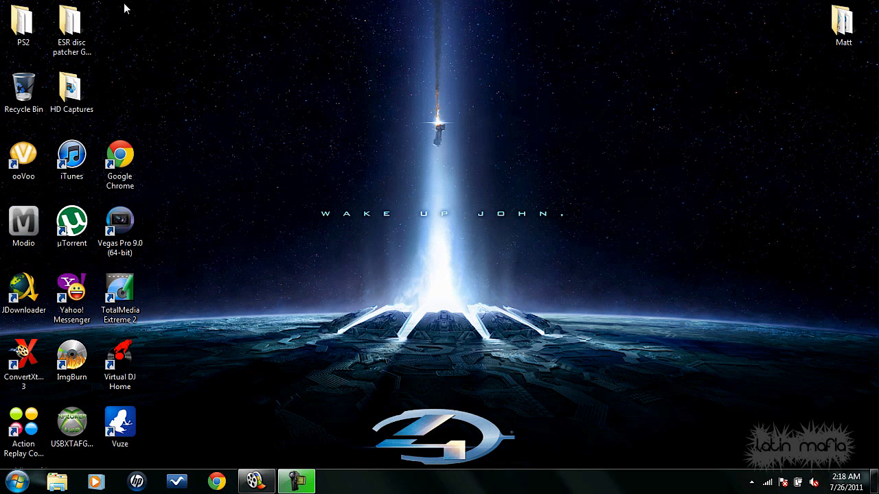
# Launch TotalMedia Extreme 2 and open the Record Video capture module
pyautogui.doubleClick(126, 310)
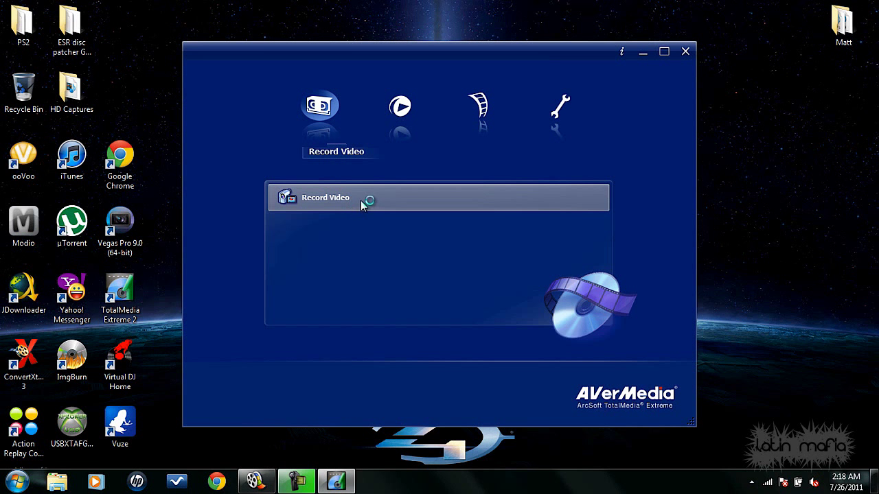
pyautogui.click(362, 200)
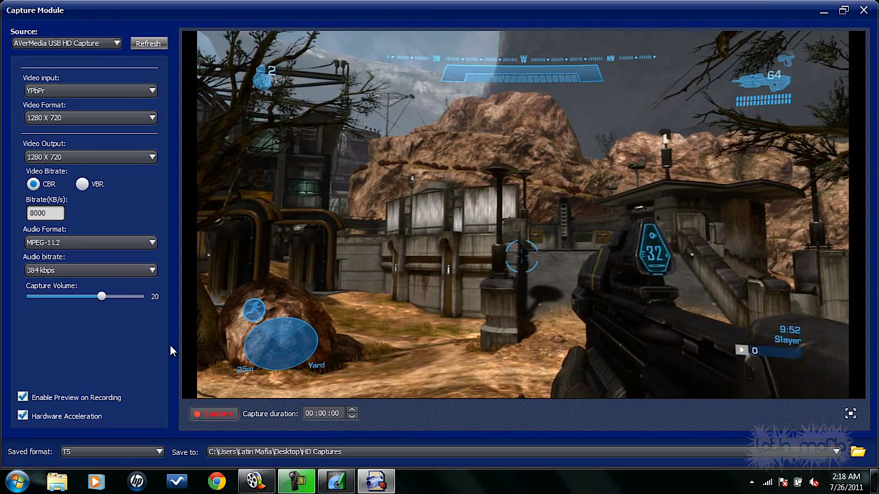
pyautogui.click(142, 91)
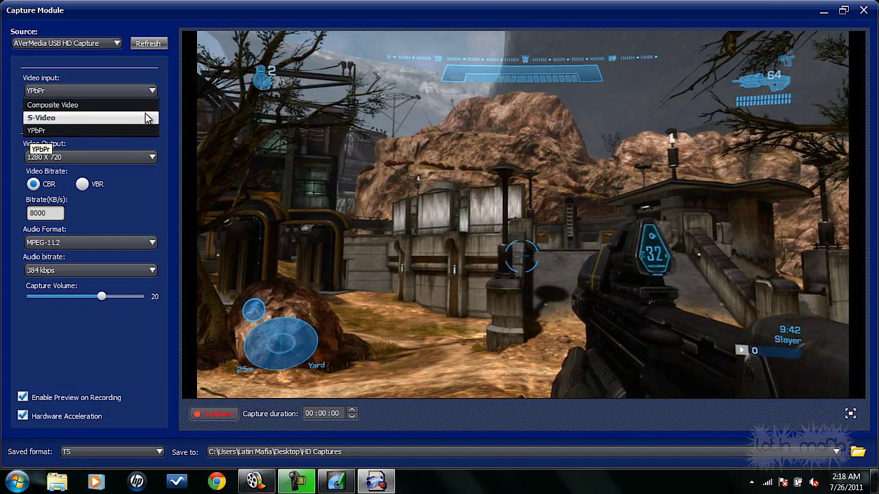
pyautogui.click(115, 92)
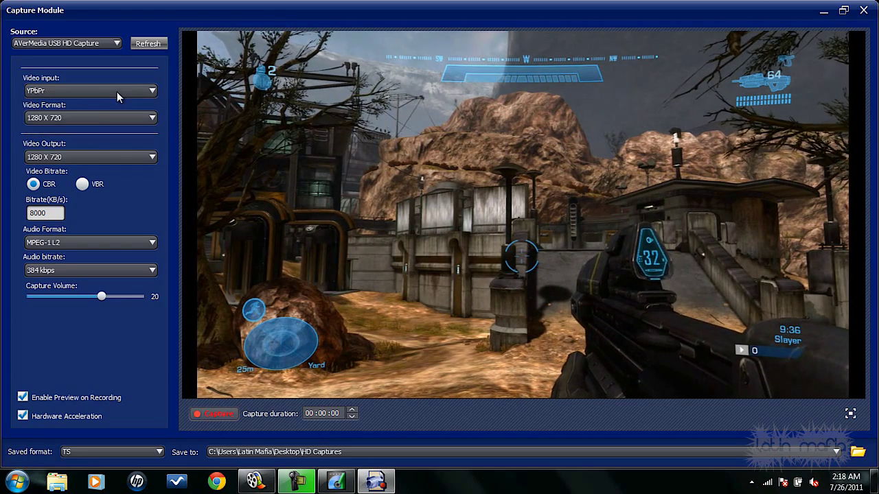
pyautogui.click(69, 117)
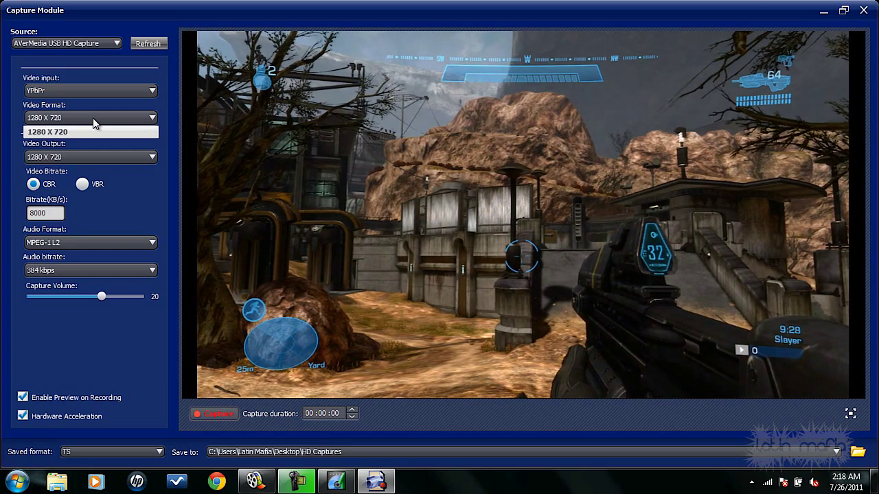
pyautogui.click(93, 121)
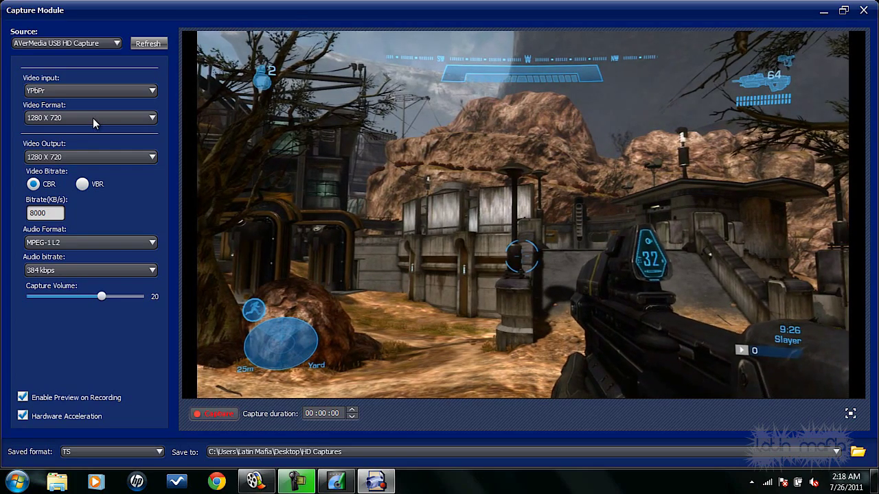
pyautogui.click(70, 160)
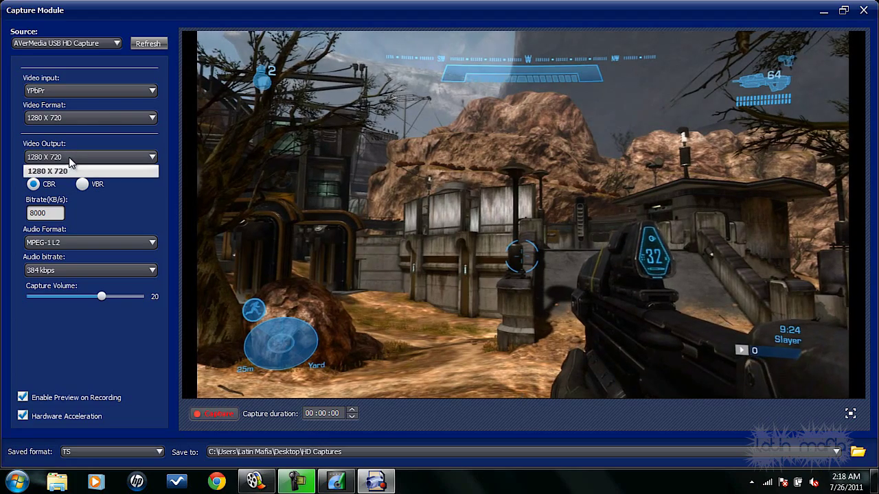
pyautogui.click(77, 157)
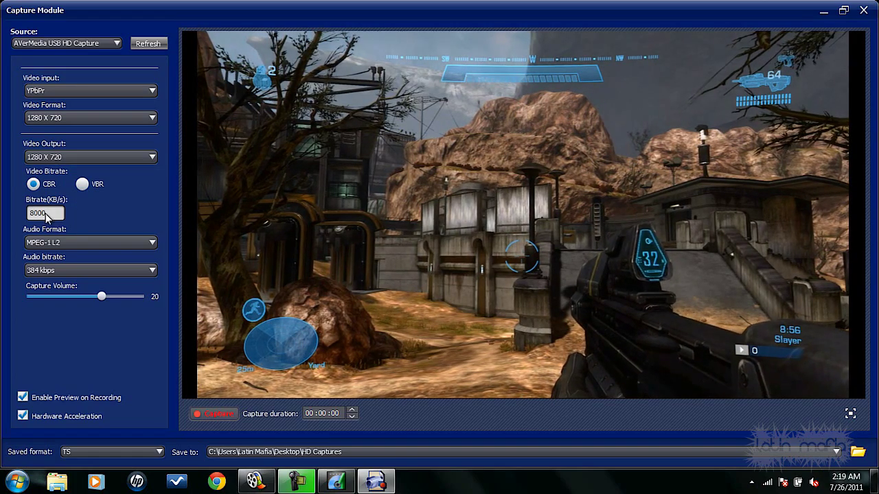
pyautogui.click(88, 240)
pyautogui.click(88, 240)
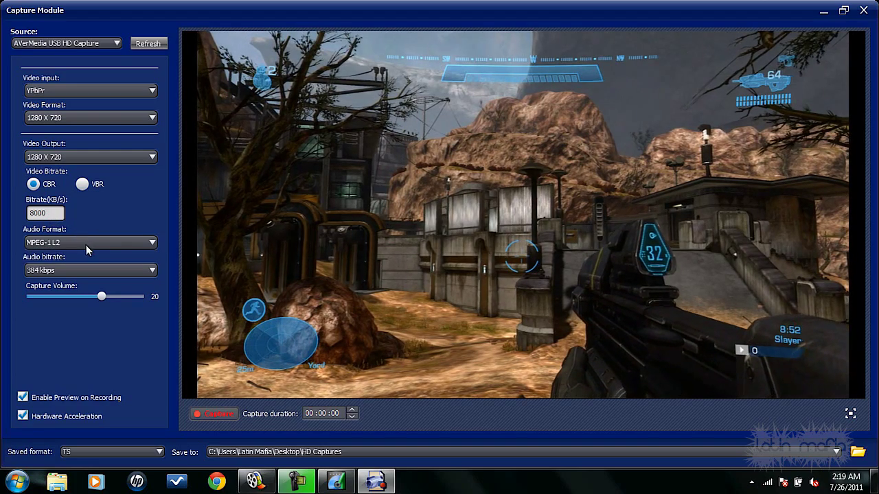
pyautogui.click(80, 272)
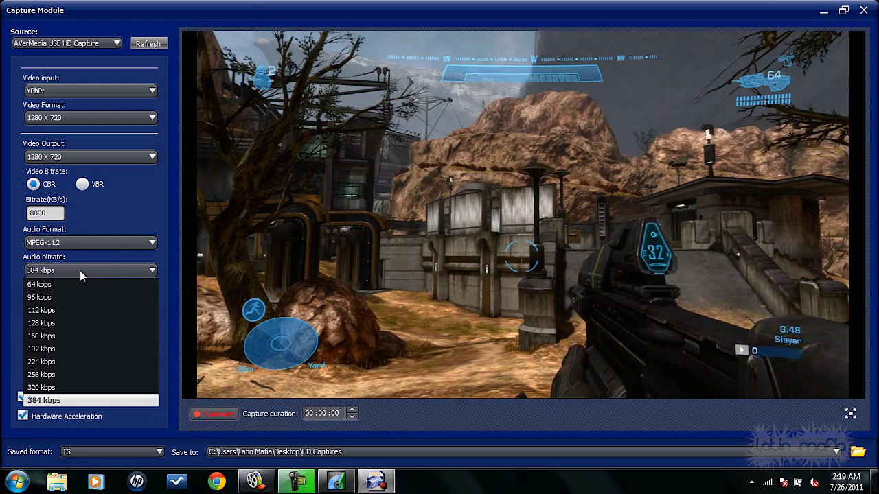
pyautogui.click(54, 399)
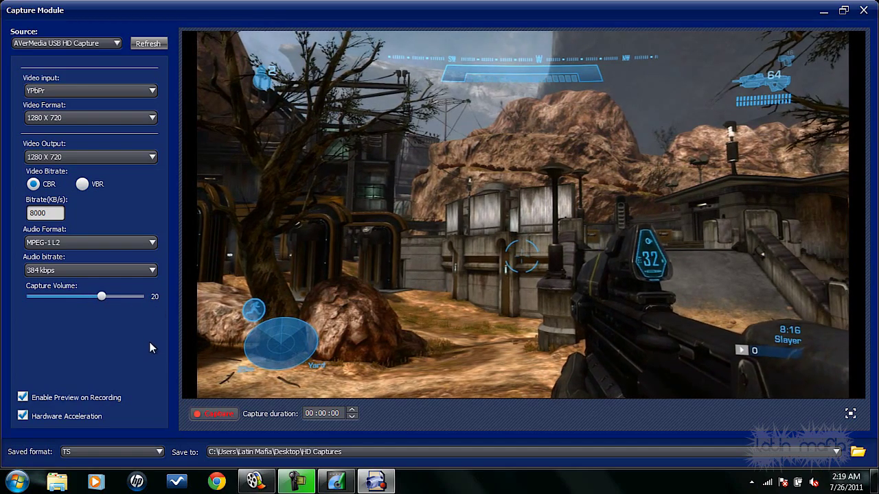
# Start capturing the live gameplay as a TS recording
pyautogui.click(214, 414)
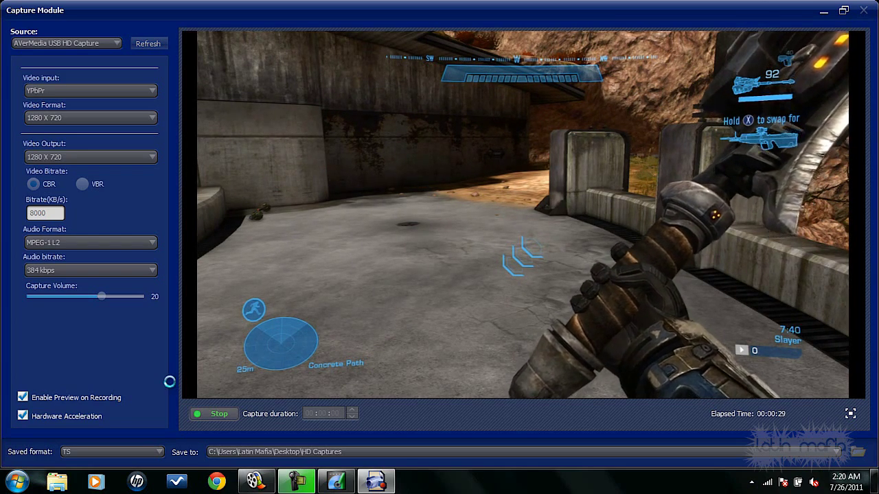
# Stop the gameplay recording and close the Capture Module window
pyautogui.click(216, 415)
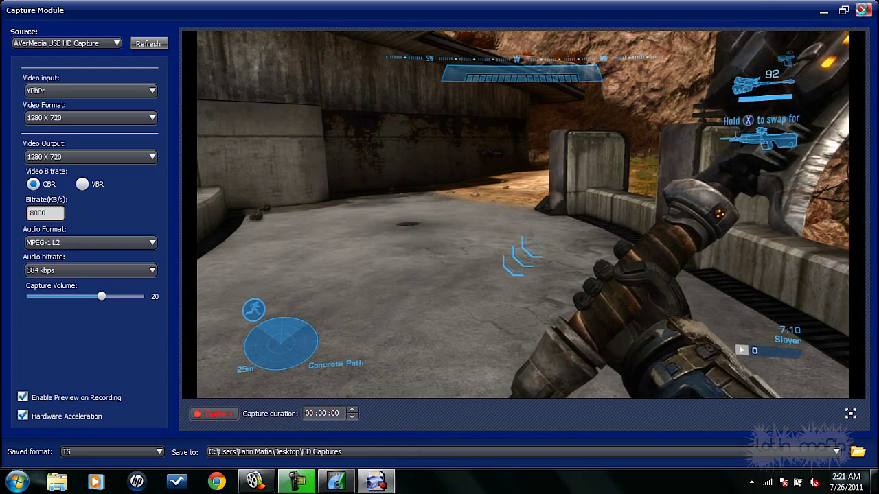
pyautogui.click(863, 9)
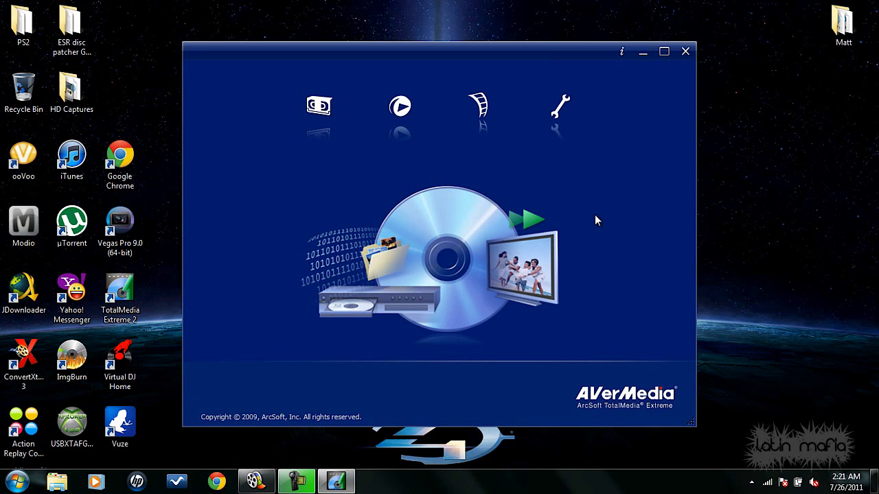
pyautogui.click(685, 52)
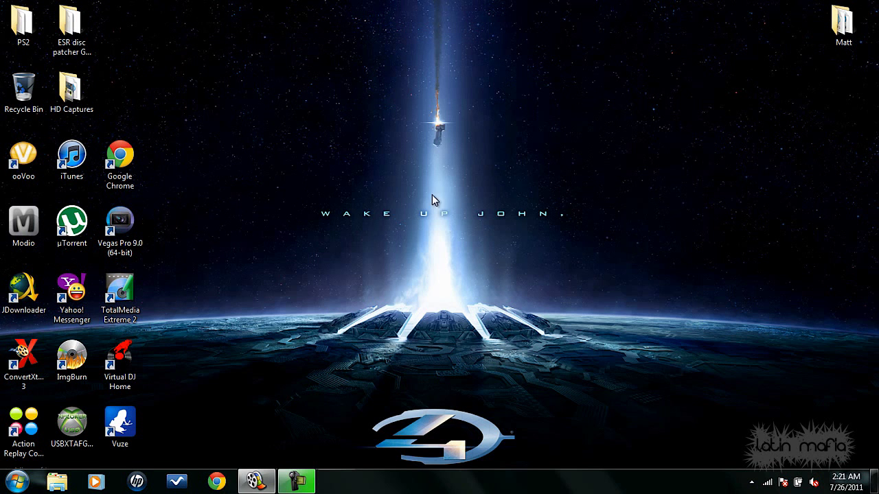